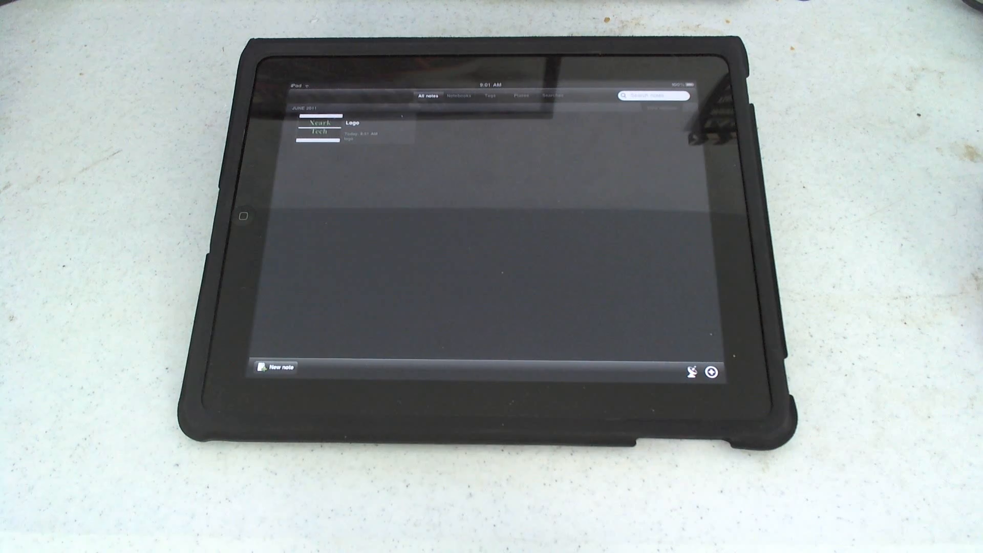
- Create a new note with title 'Note', tag 'note' and body 'Note note note'
left_click(273, 367)
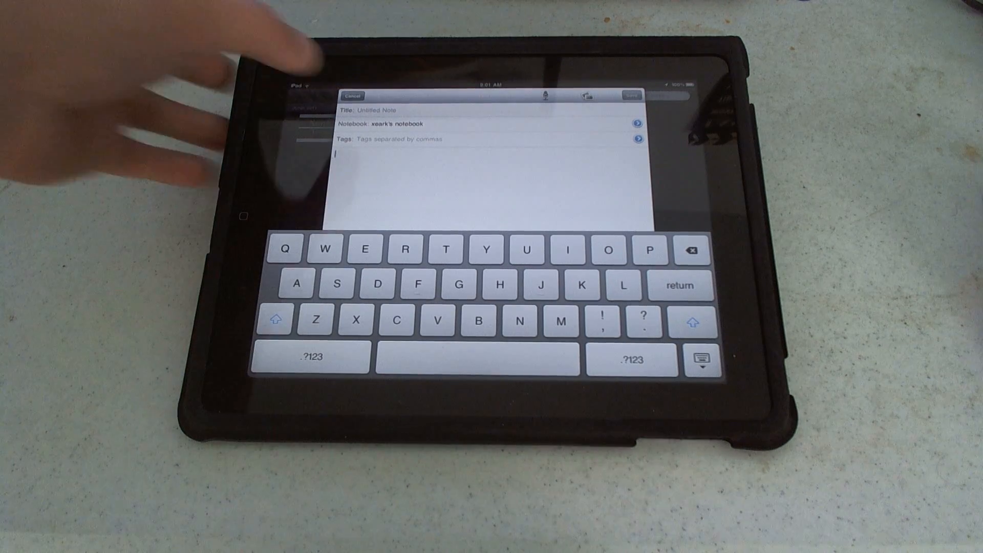
left_click(369, 111)
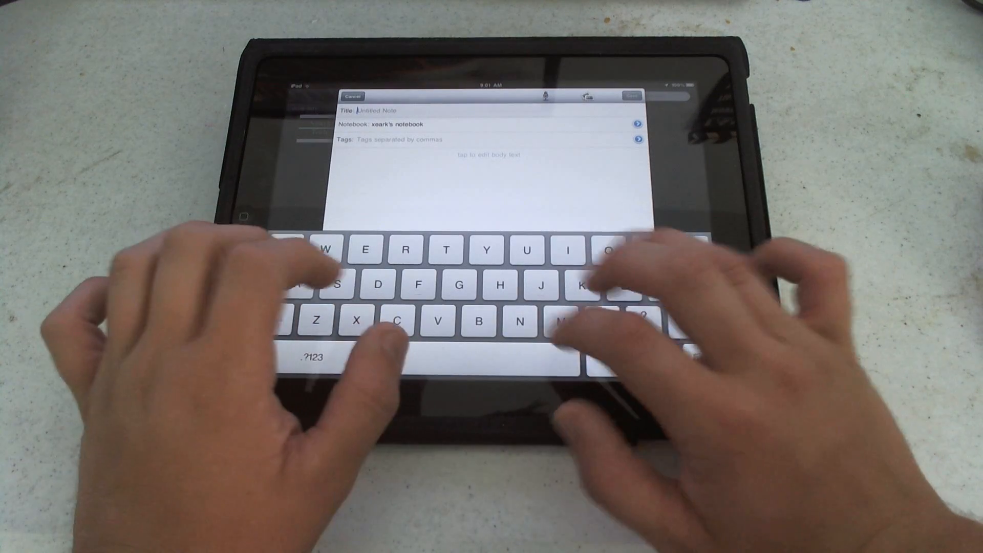
type("Note")
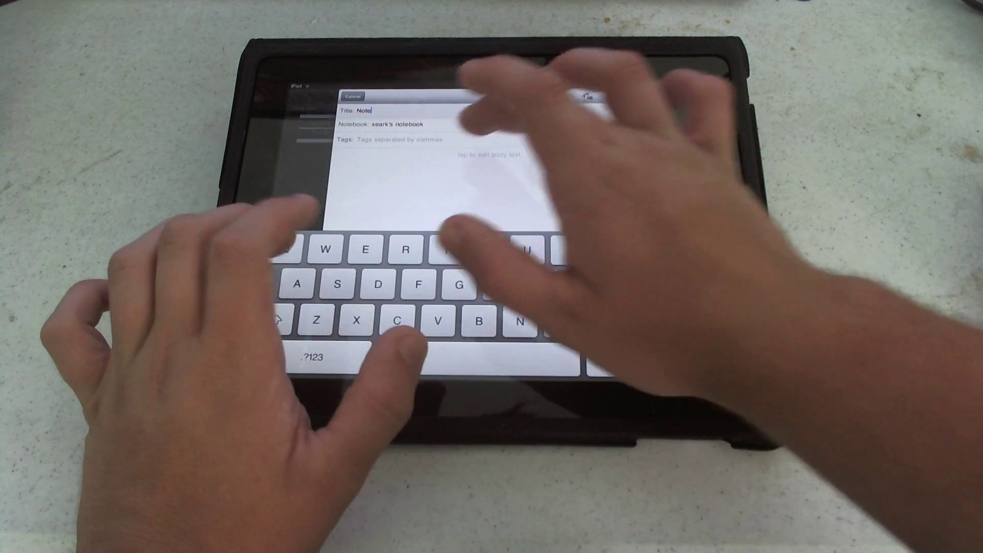
left_click(400, 140)
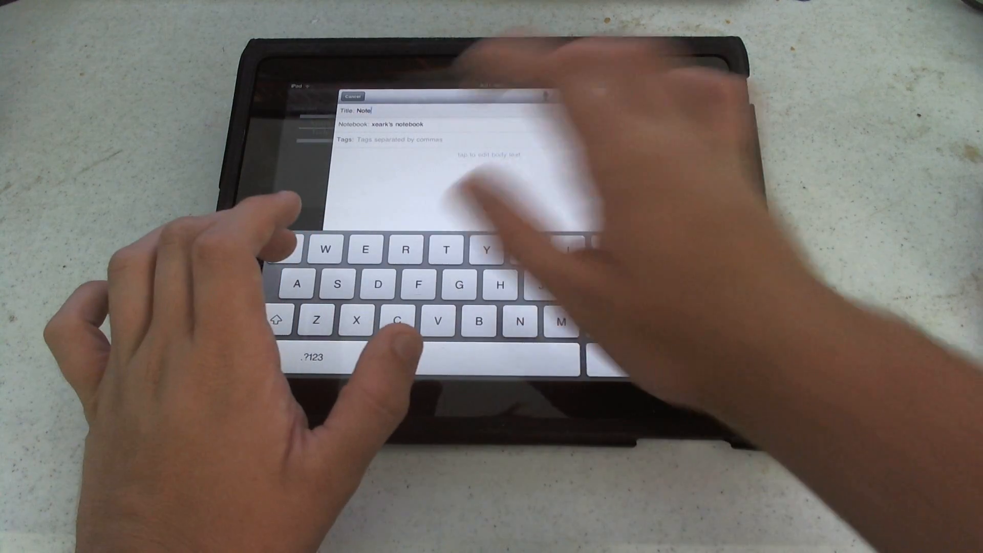
type("note")
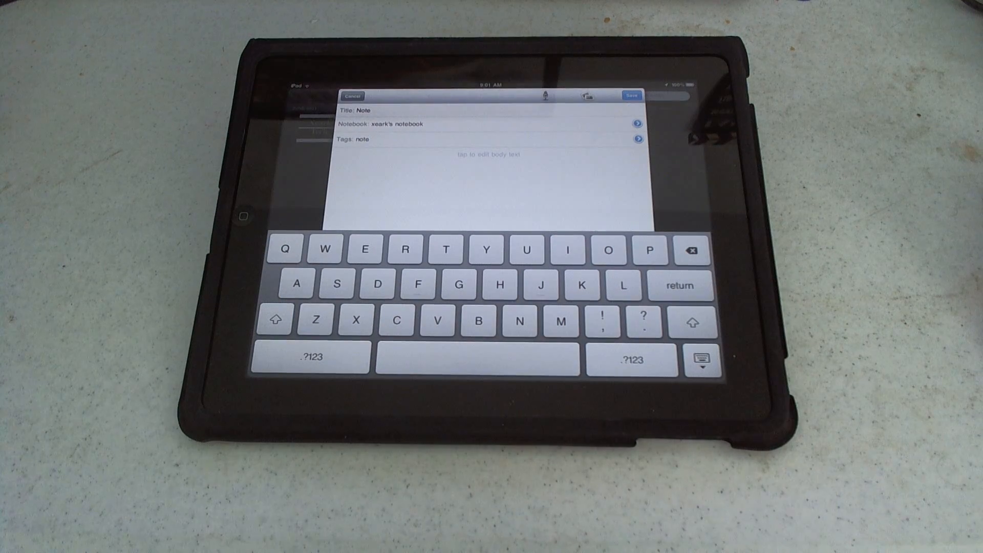
left_click(489, 153)
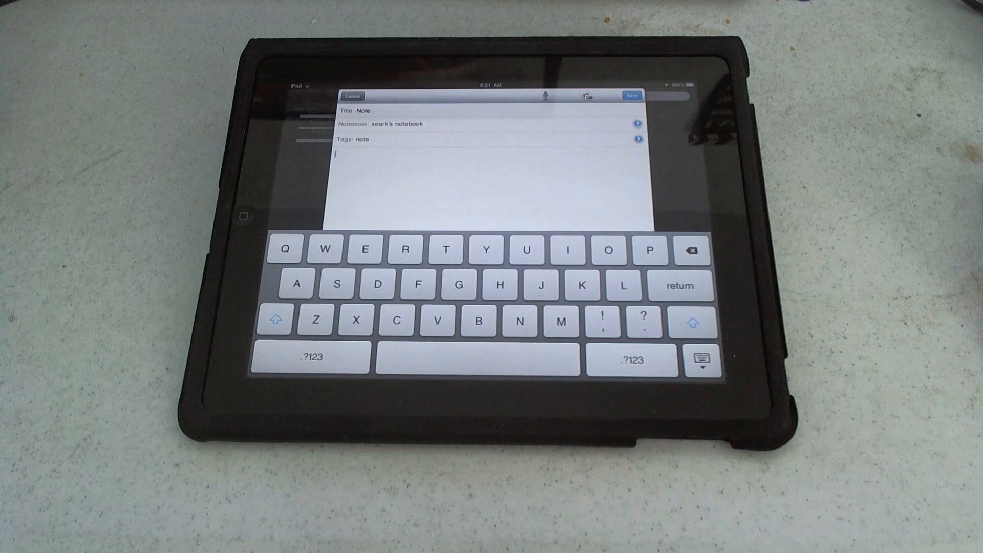
type("h")
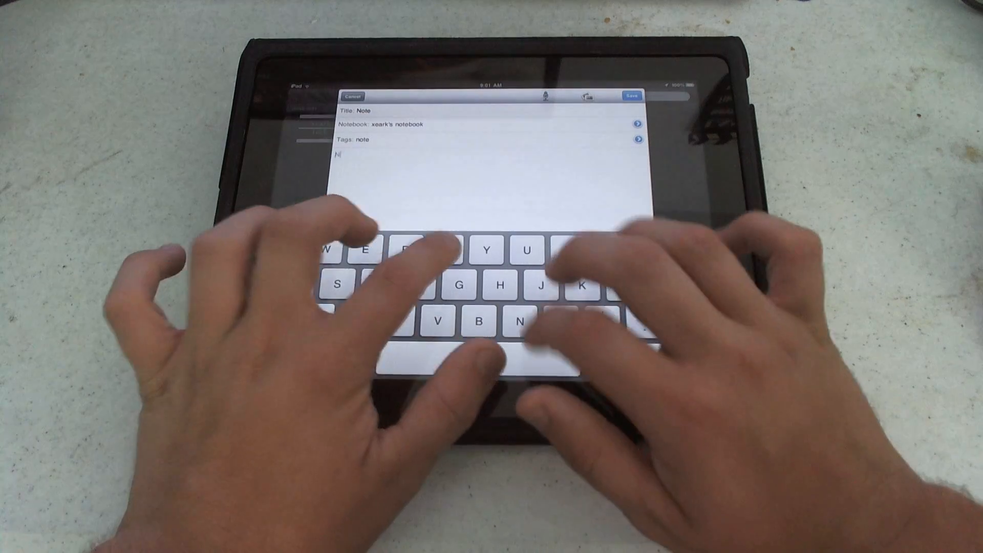
key("BackSpace")
type("Note n")
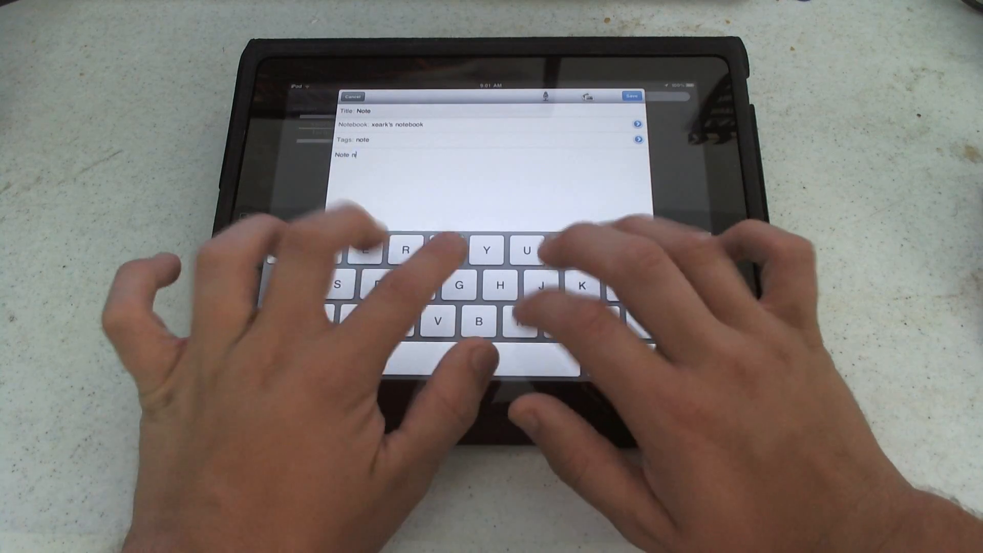
type("ote note")
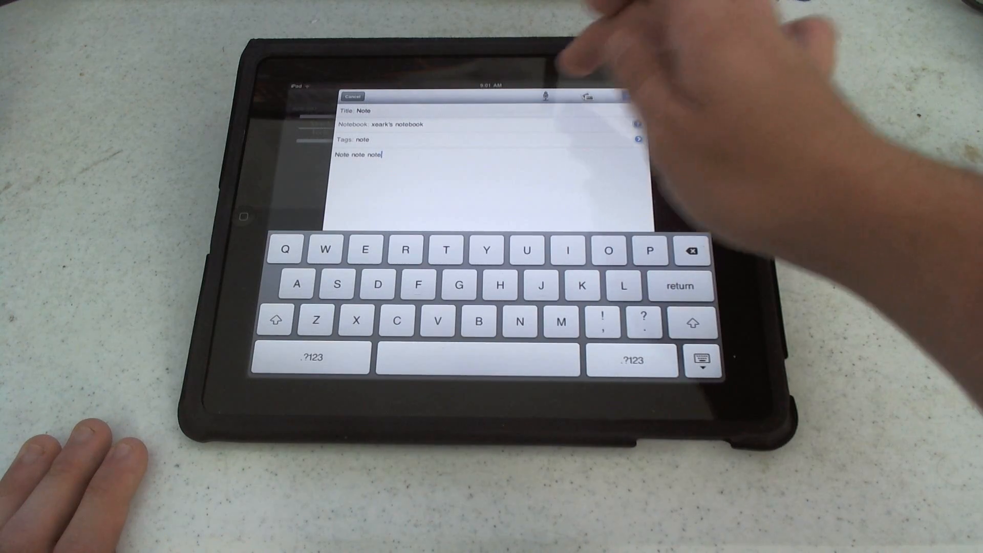
- Attach a photo from the Saved Photos album to the note
left_click(587, 95)
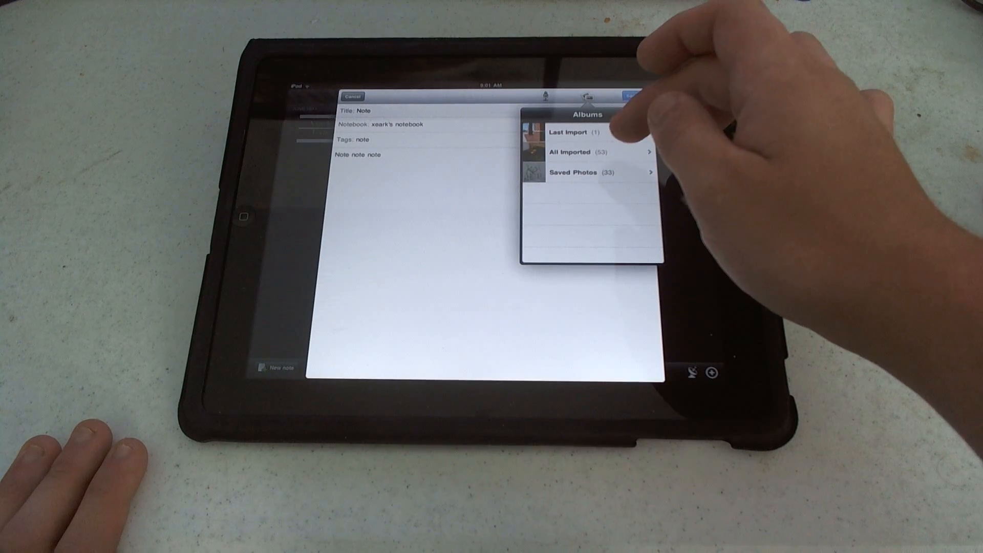
left_click(584, 172)
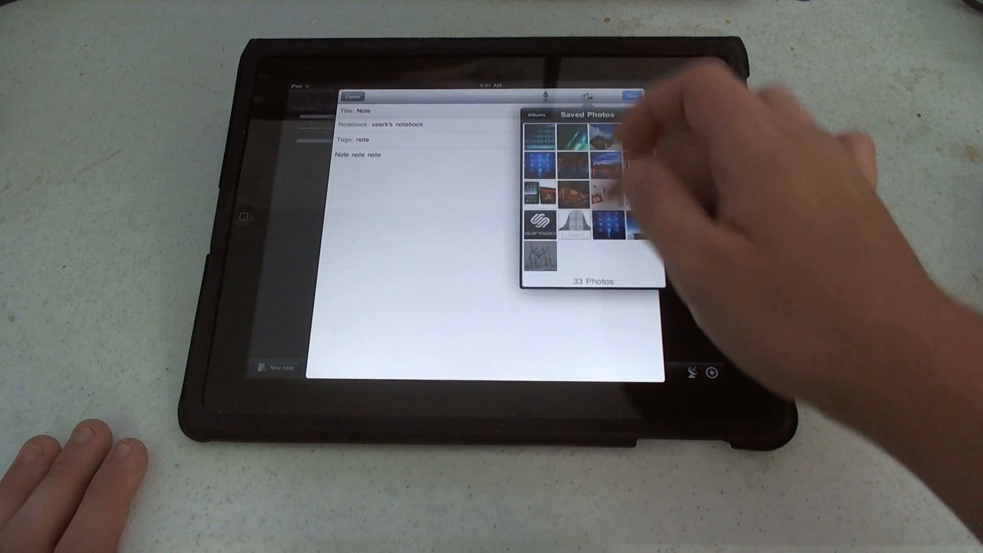
left_click_drag(607, 230, 607, 154)
left_click(607, 192)
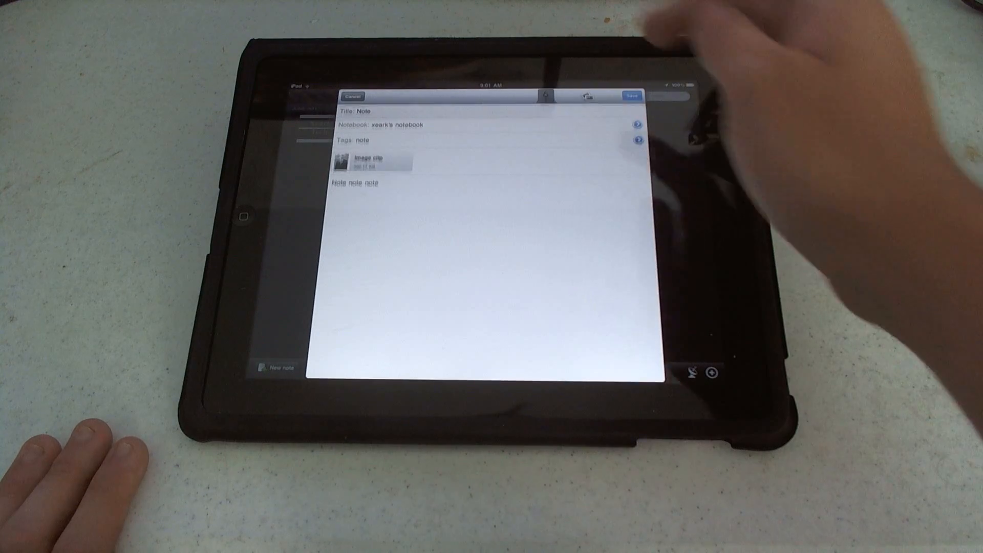
- Record an audio clip into the note and save it
left_click(545, 97)
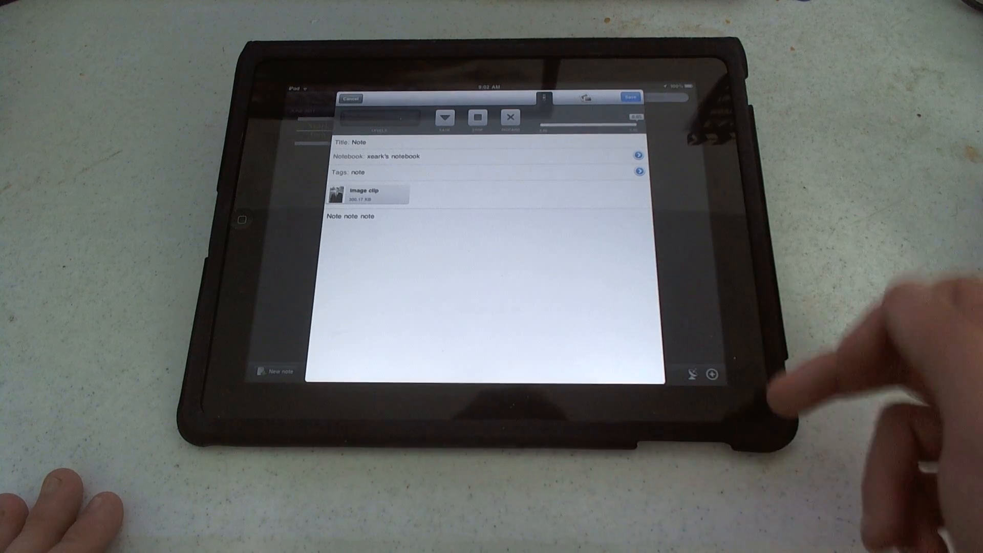
left_click(632, 98)
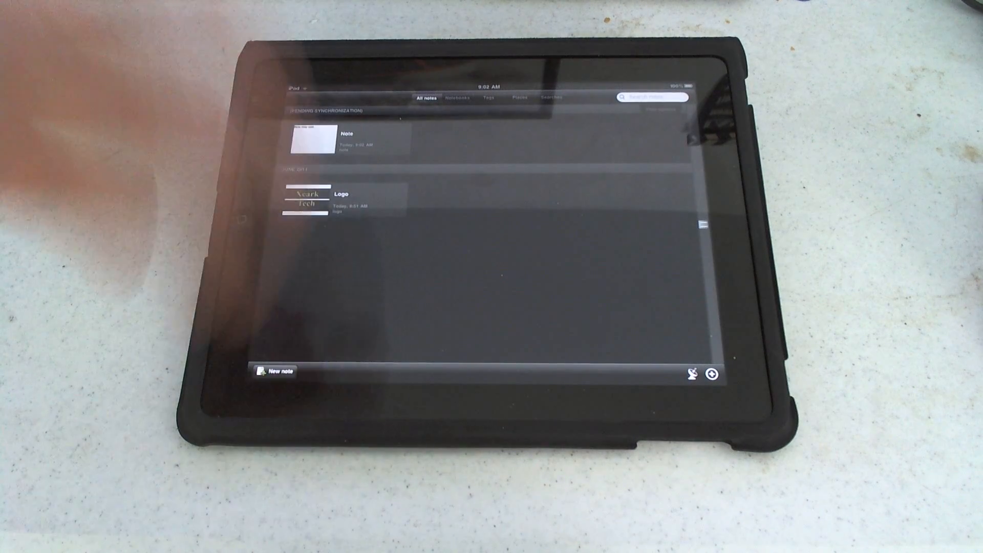
- Open the saved Note, play its audio clip, and bring up the delete prompt
left_click(350, 138)
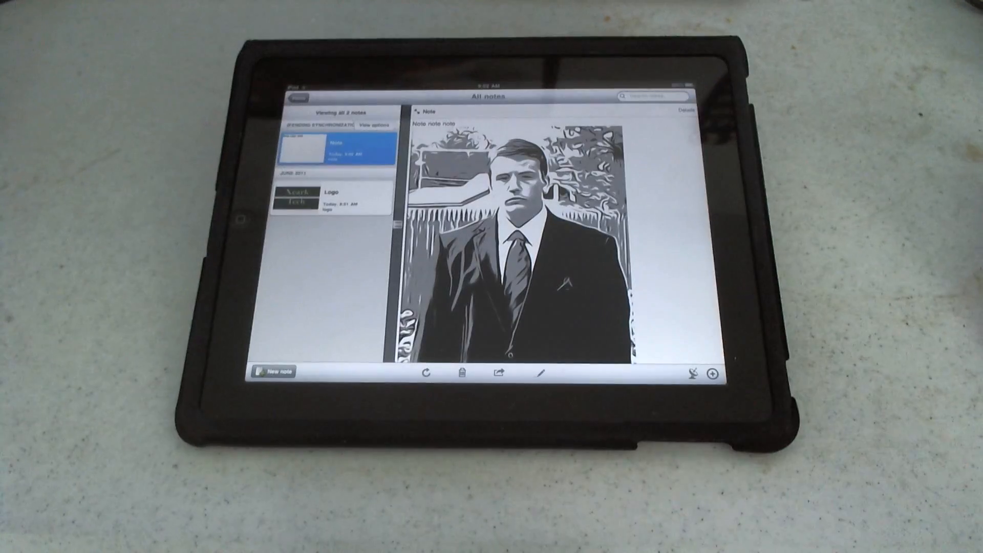
scroll(537, 245, "down", 3)
scroll(538, 245, "up", 3)
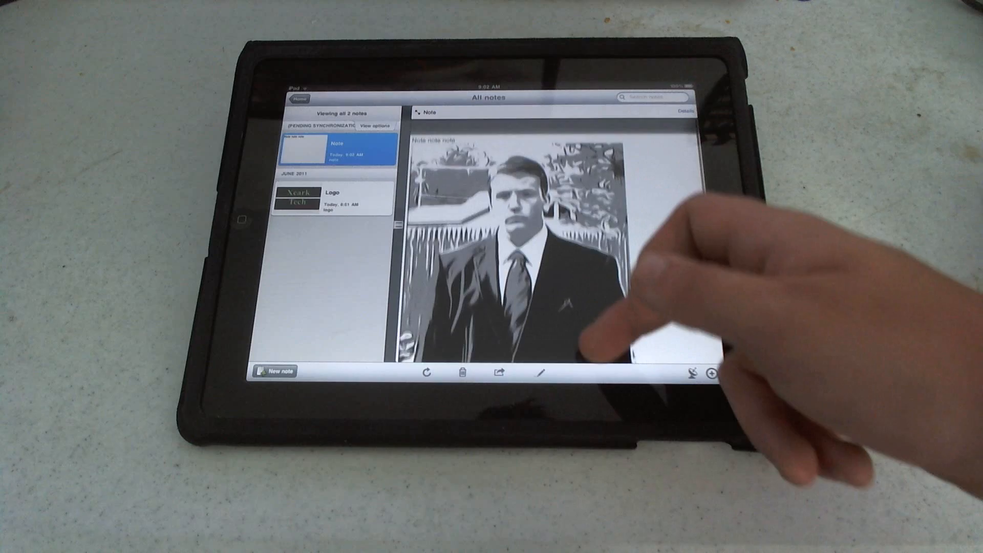
scroll(538, 245, "down", 3)
scroll(538, 231, "down", 3)
scroll(539, 231, "up", 3)
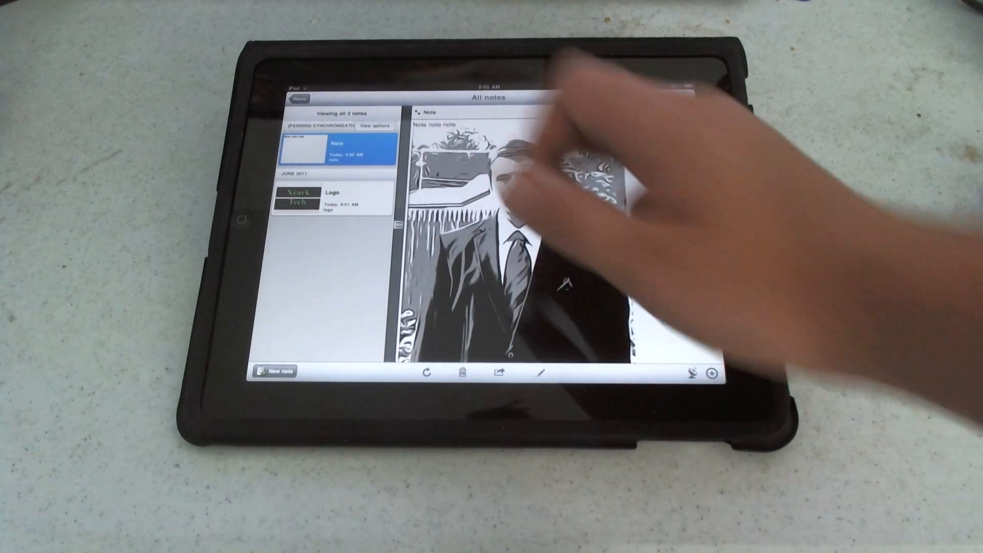
scroll(538, 231, "down", 3)
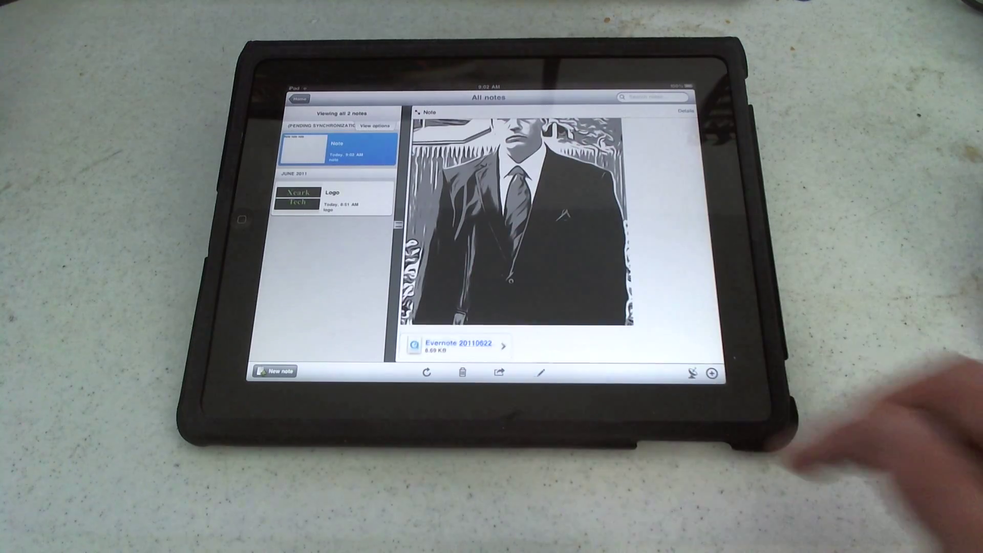
left_click(503, 345)
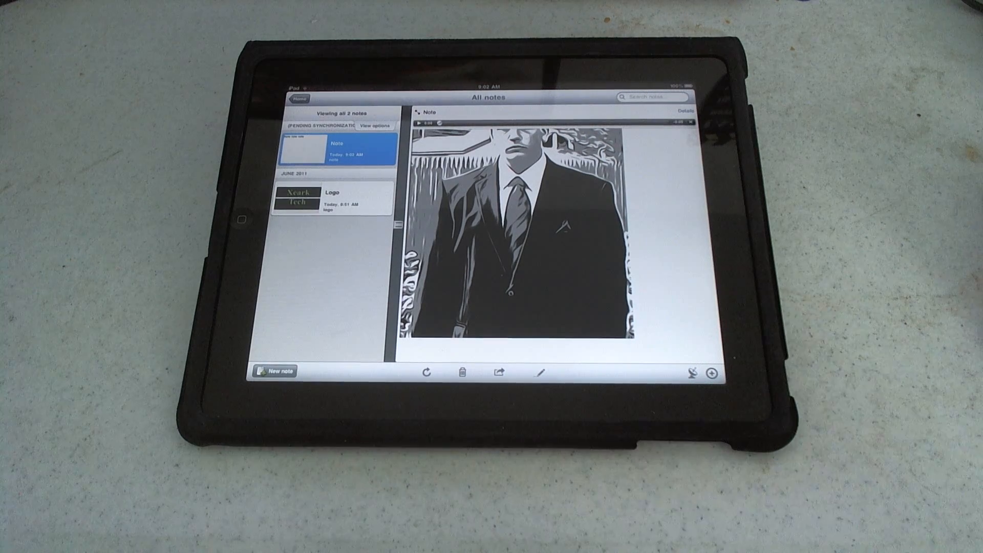
left_click(462, 373)
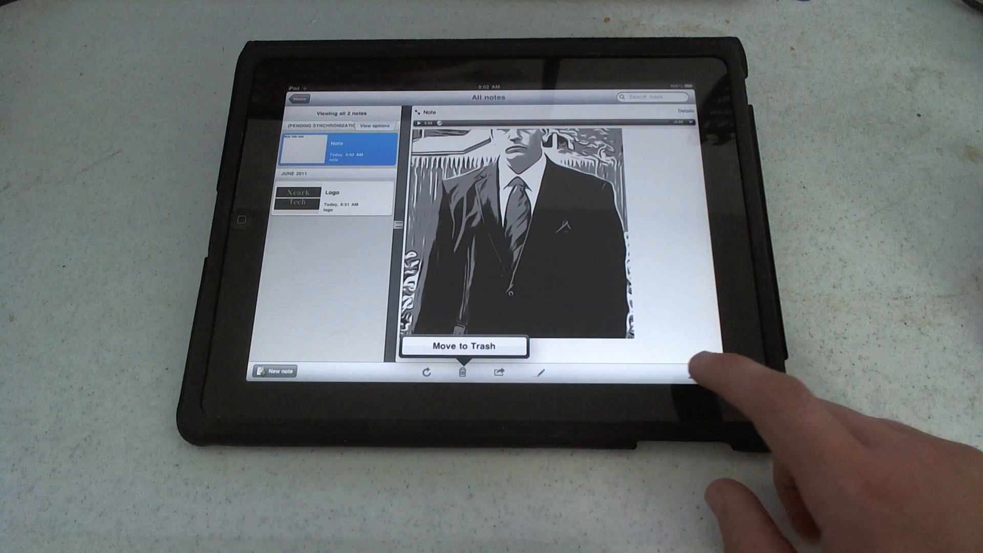
- Synchronize the notes with the Evernote account now
left_click(694, 373)
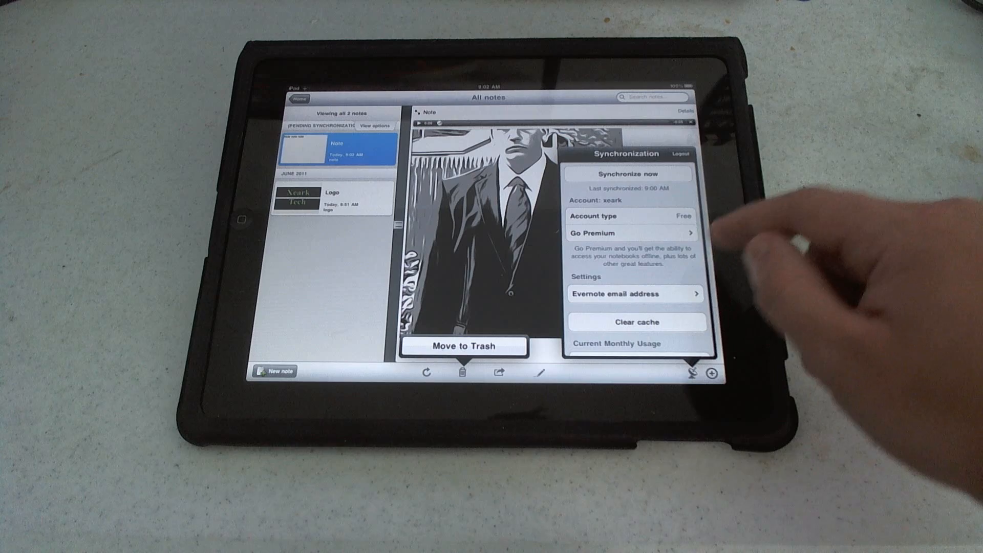
left_click(629, 174)
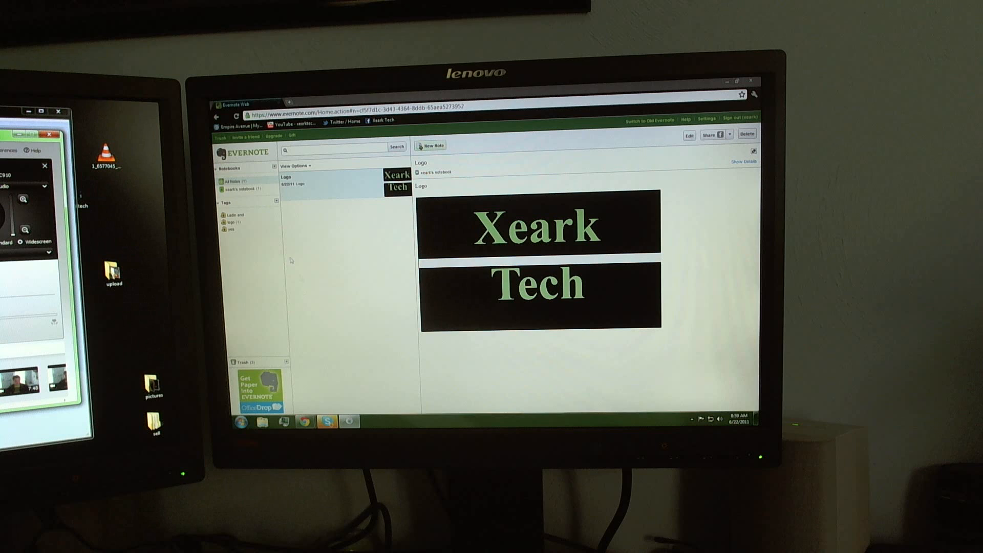
- Reload Evernote Web and open the synced Note and the Logo note
left_click(238, 116)
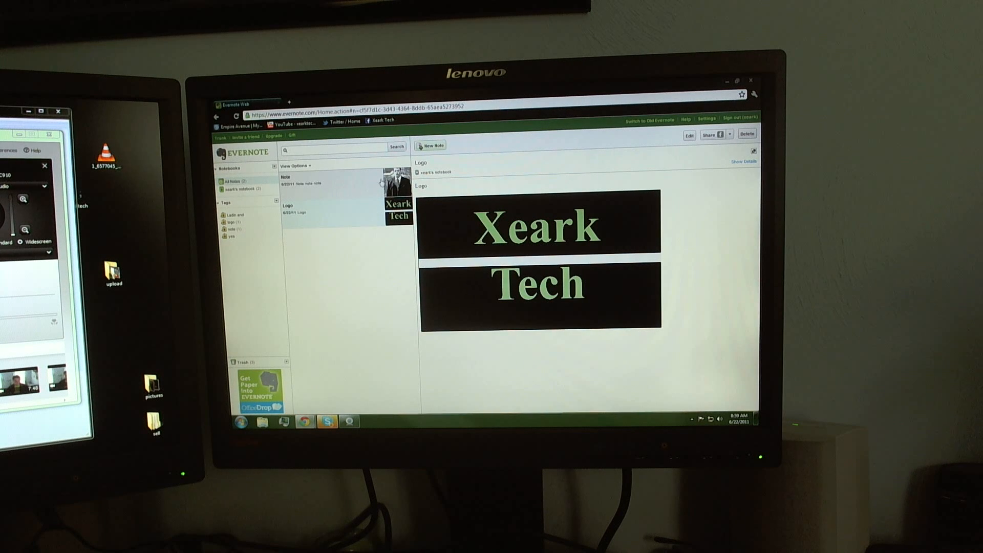
left_click(333, 189)
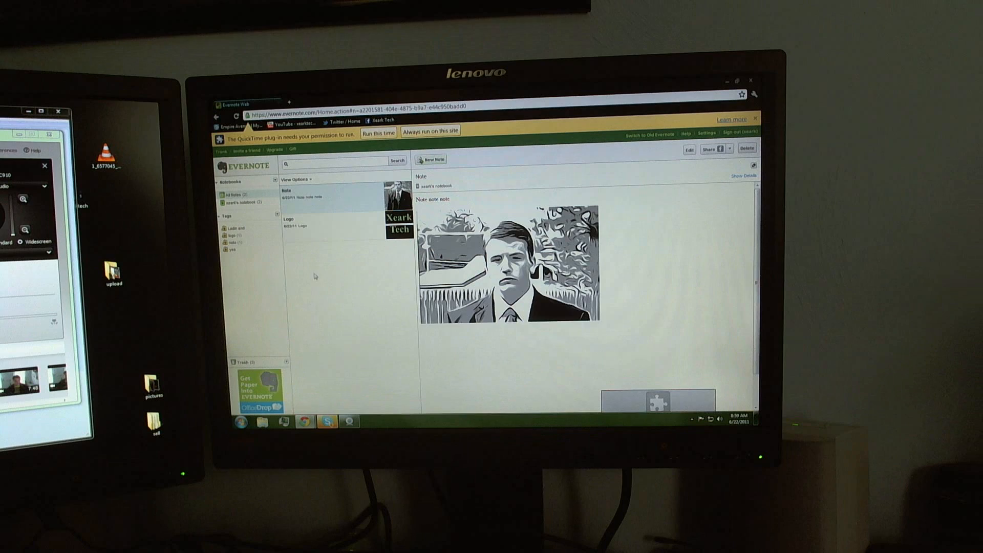
scroll(527, 261, "down", 1)
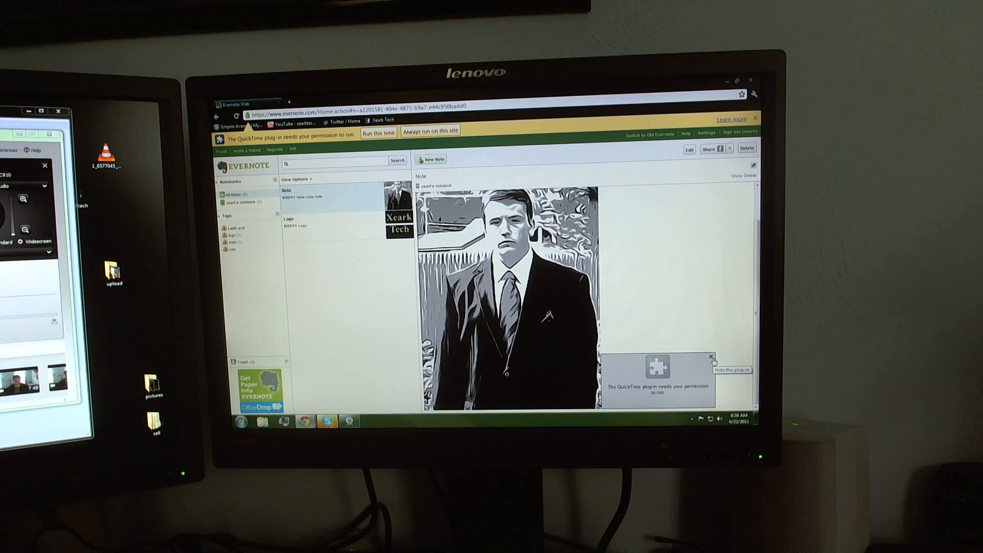
scroll(665, 355, "up", 1)
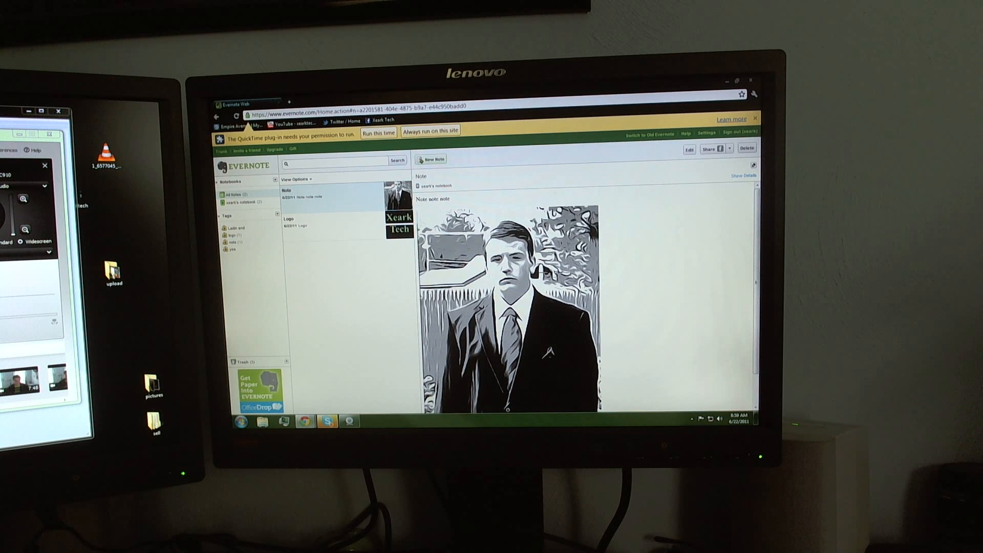
scroll(664, 355, "down", 1)
scroll(569, 281, "up", 1)
scroll(461, 298, "down", 1)
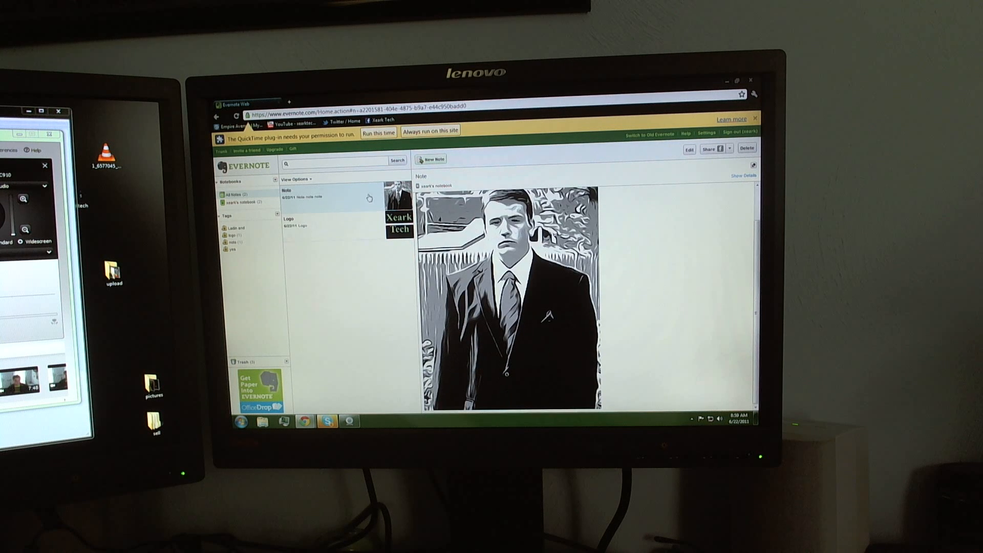
left_click(333, 221)
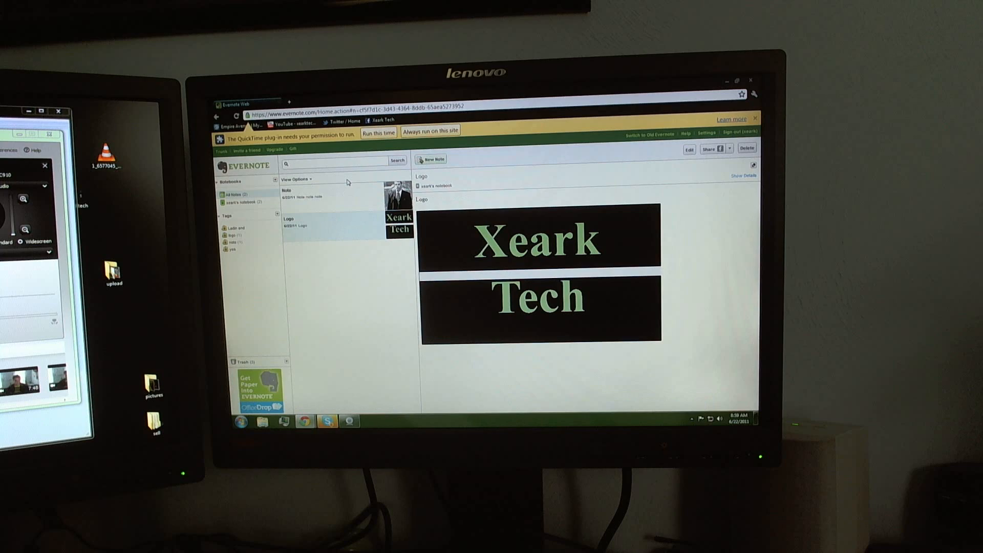
left_click(347, 194)
scroll(668, 341, "down", 1)
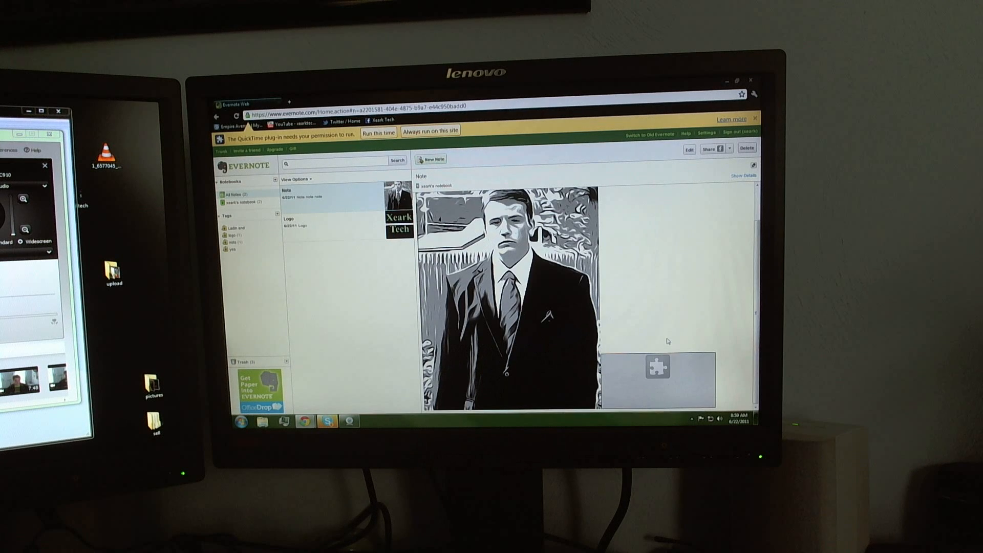
right_click(659, 367)
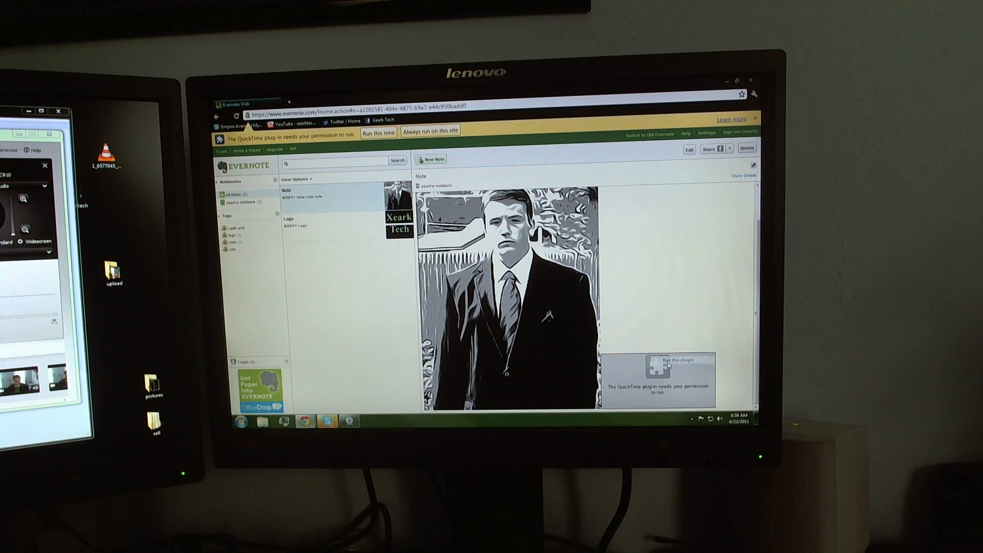
left_click(667, 360)
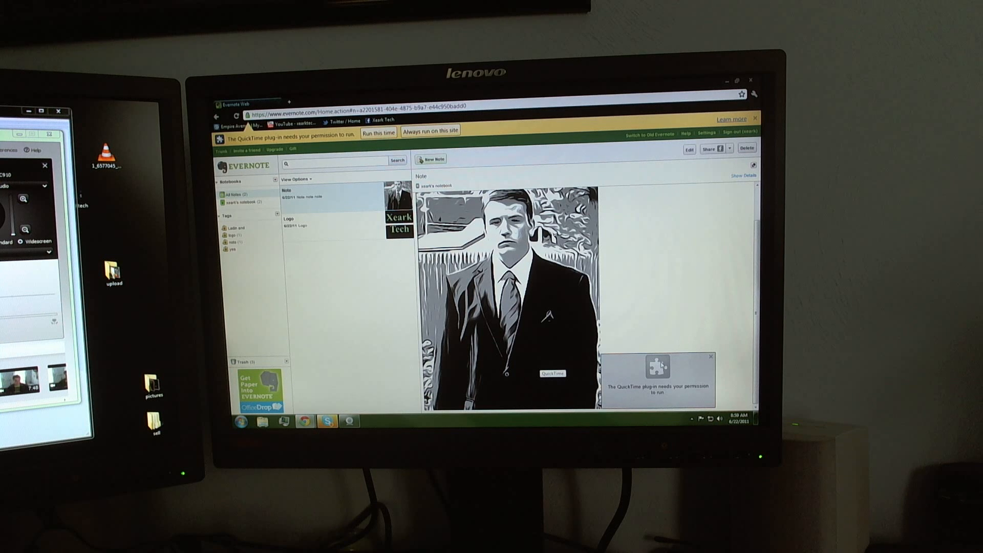